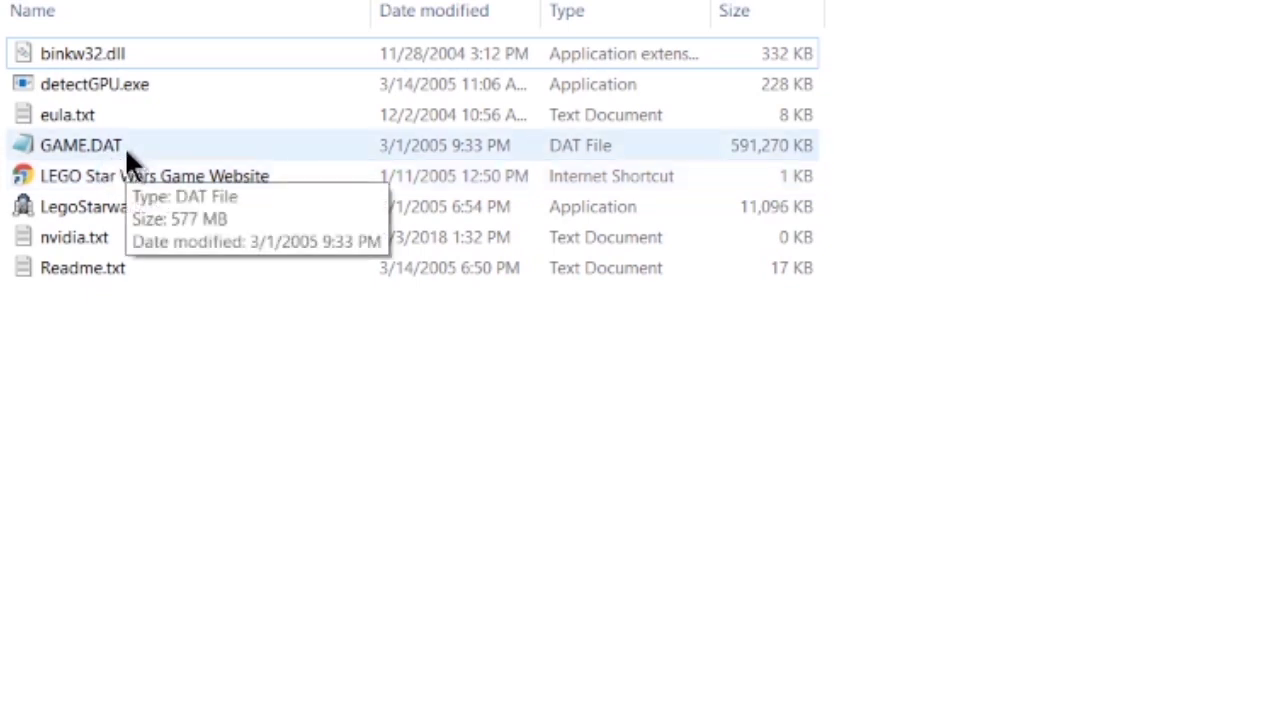
# - Create a new folder named lego_data beside GAME.DAT in the game directory
pyautogui.click(124, 146)
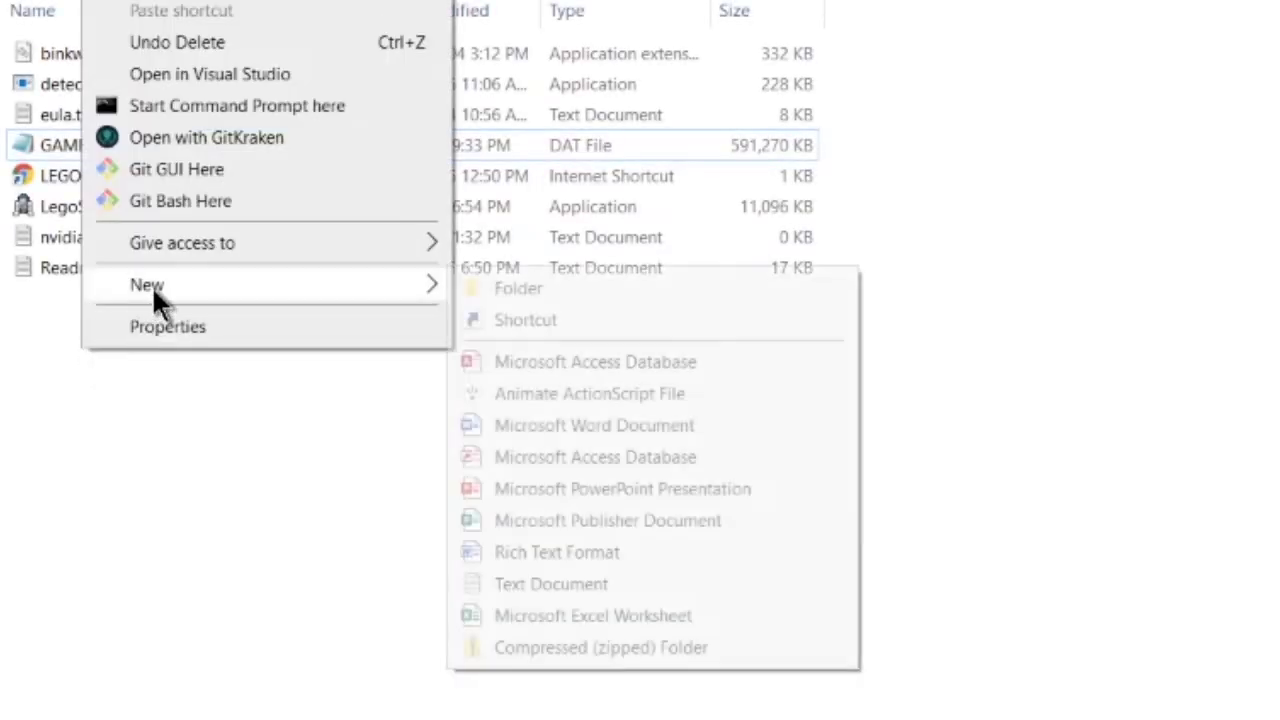
pyautogui.click(531, 289)
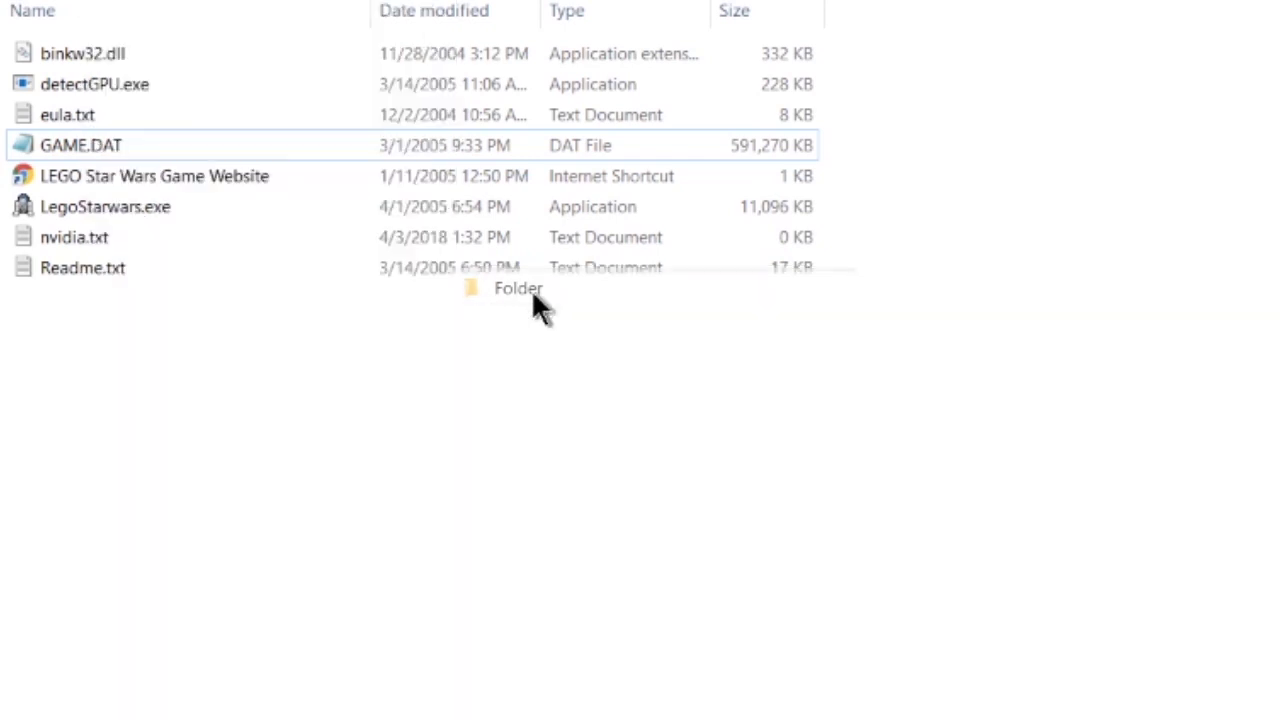
pyautogui.write('le')
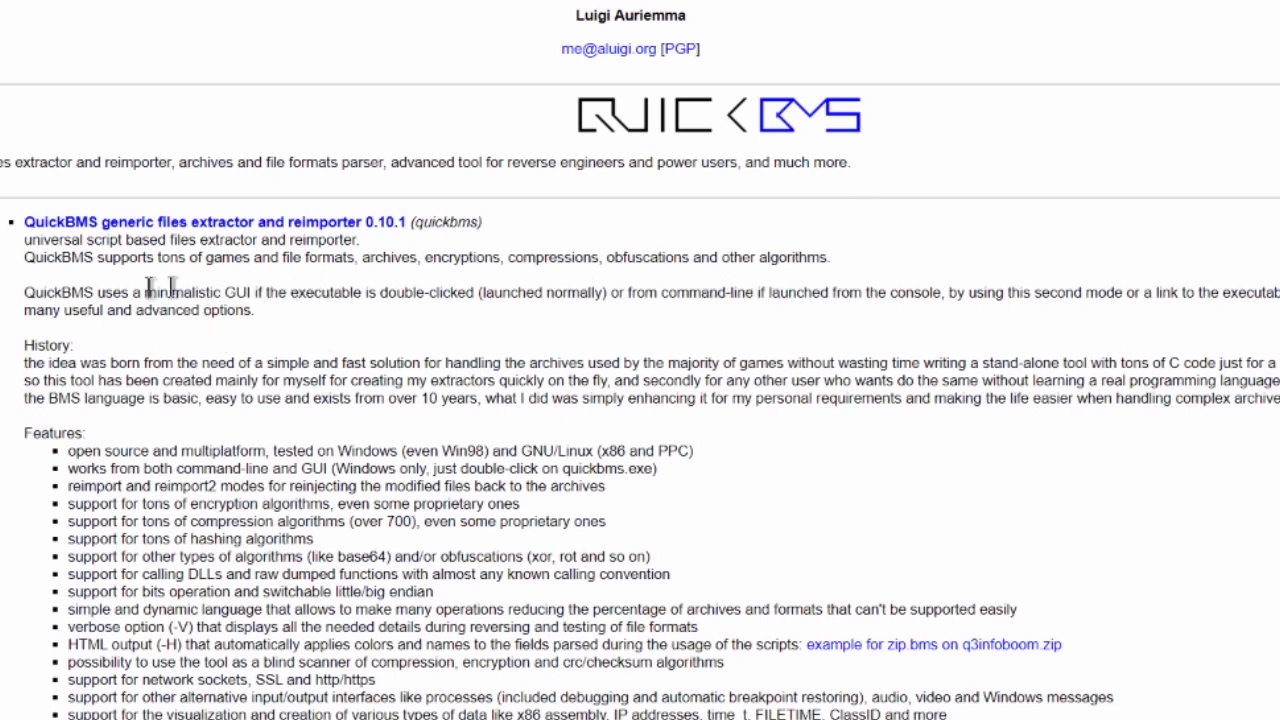
# - Download QuickBMS 0.10.1 from its web page and extract the zip archive
pyautogui.click(104, 226)
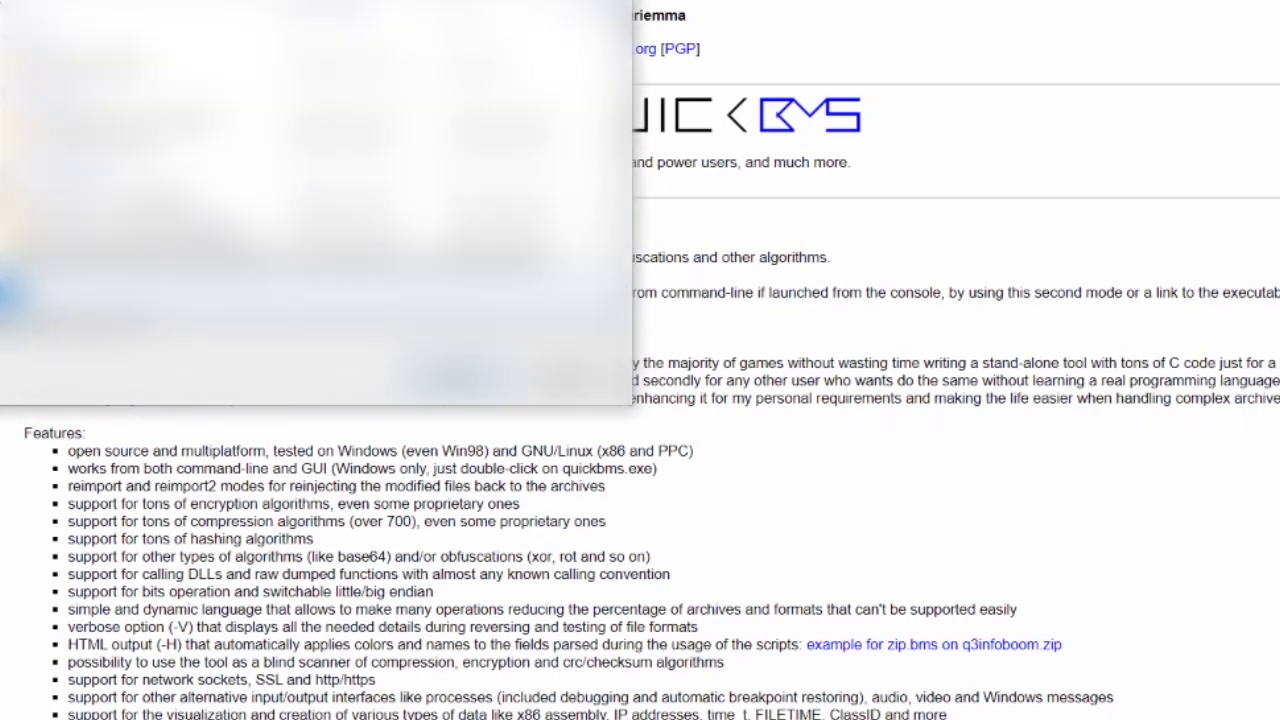
pyautogui.click(460, 380)
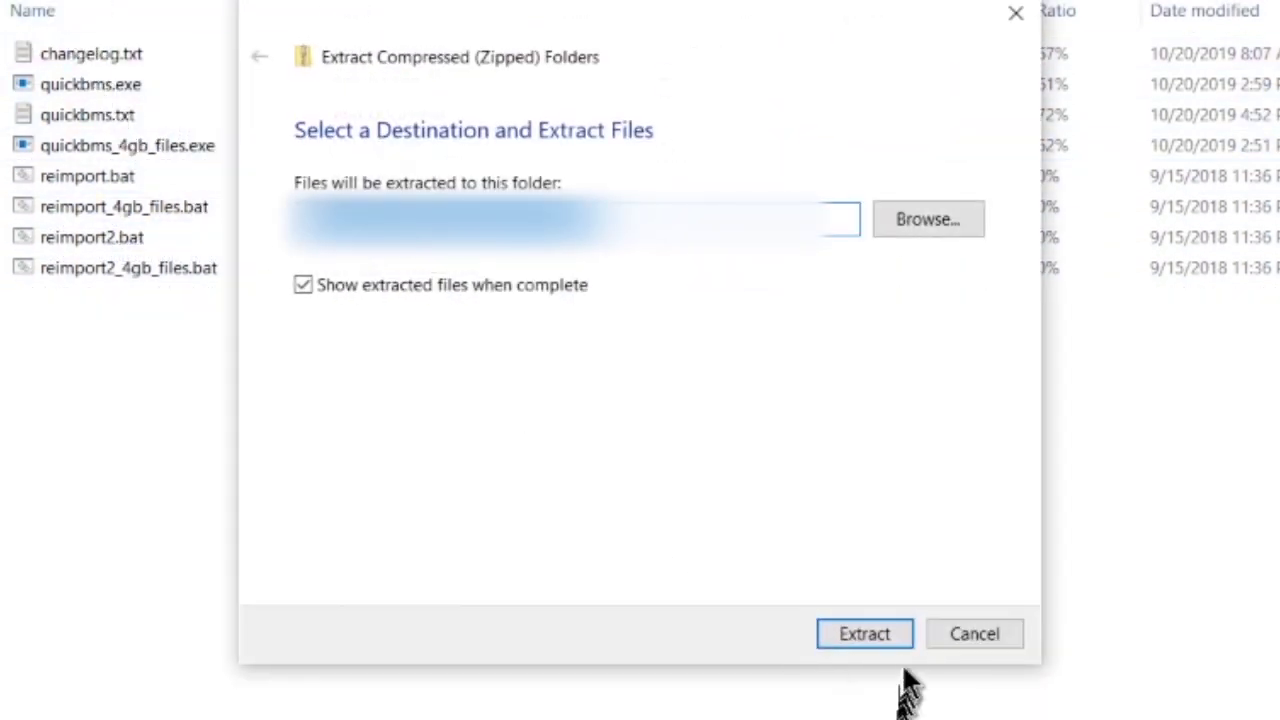
pyautogui.click(883, 634)
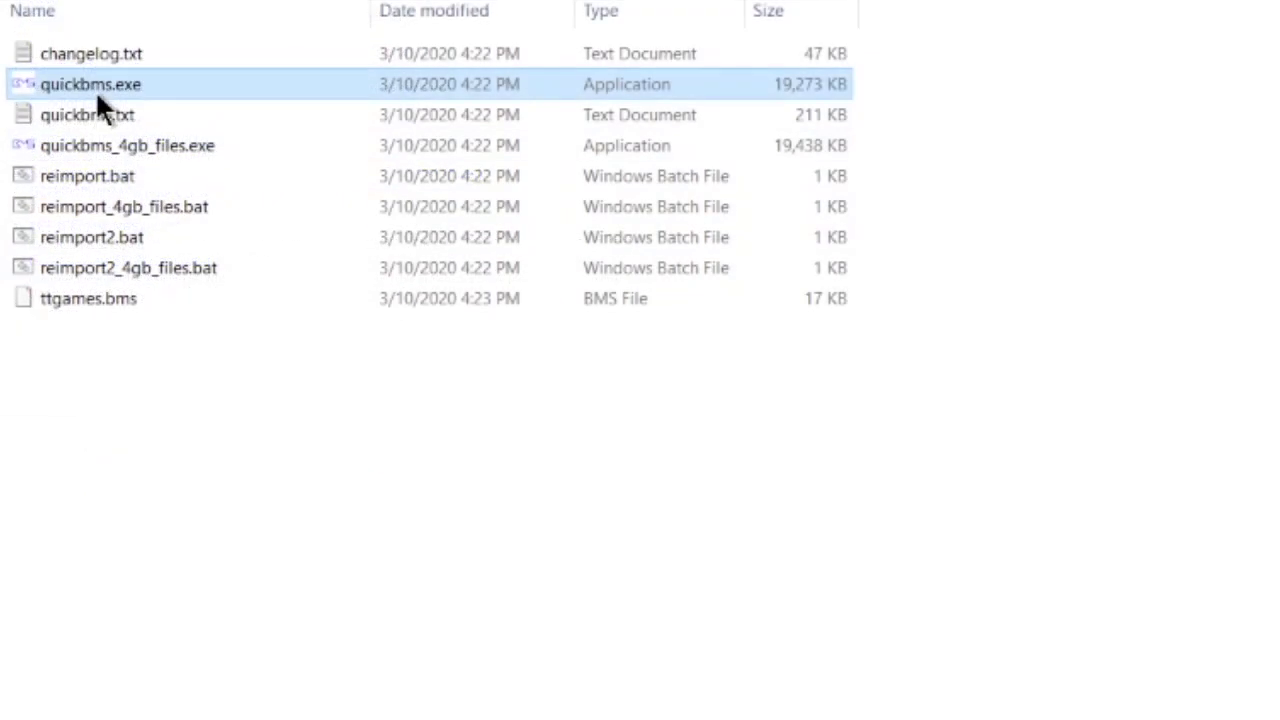
# - Run quickbms.exe with the ttgames.bms script on GAME.DAT, extracting the files into the lego_data folder
pyautogui.doubleClick(97, 86)
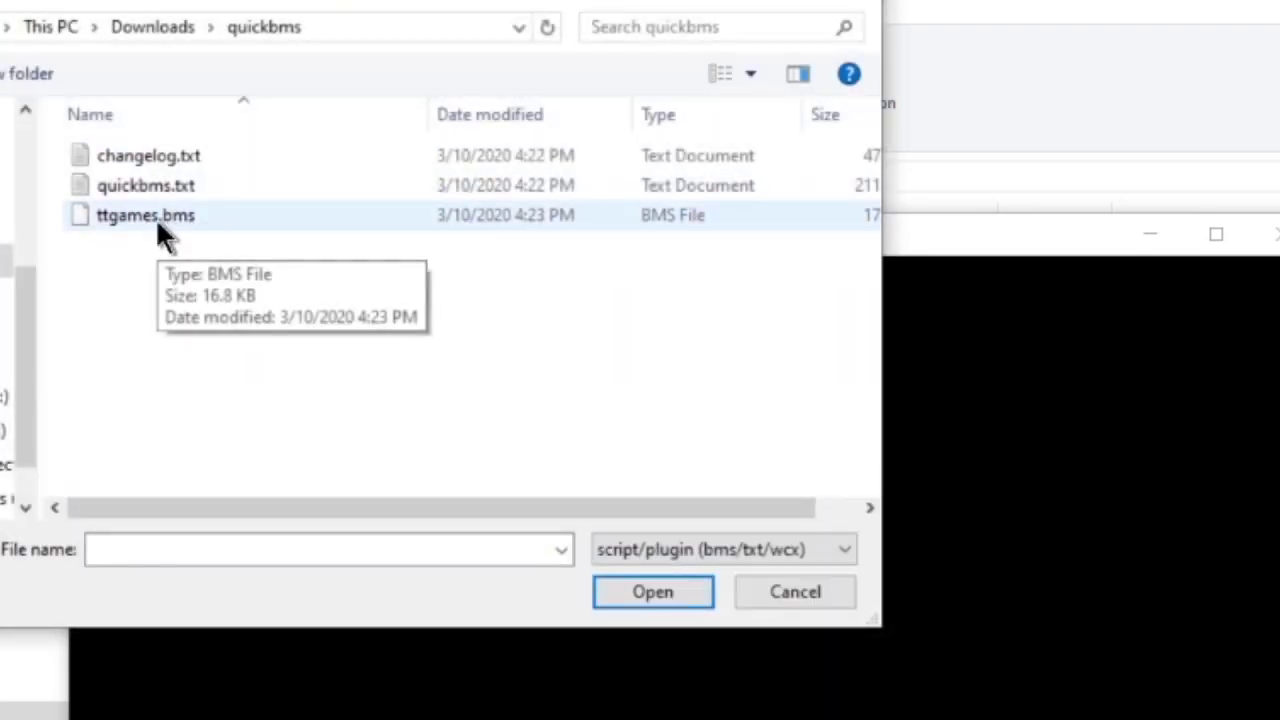
pyautogui.doubleClick(179, 217)
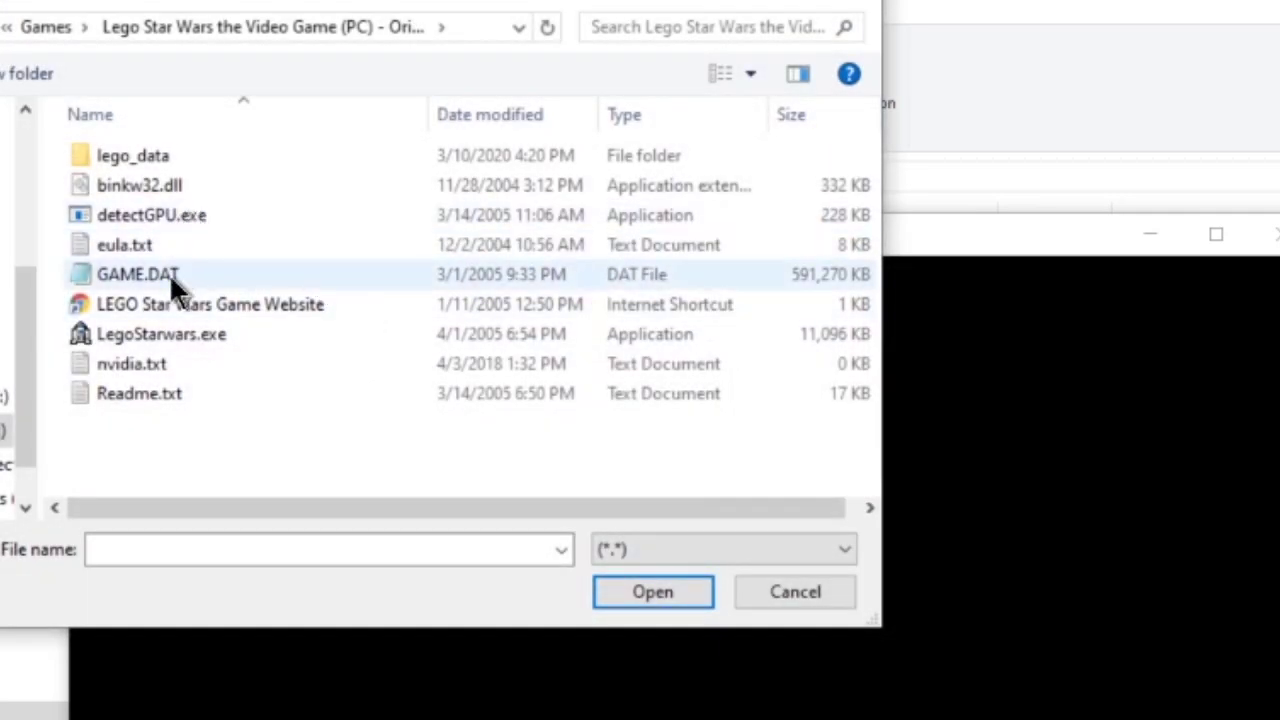
pyautogui.doubleClick(169, 273)
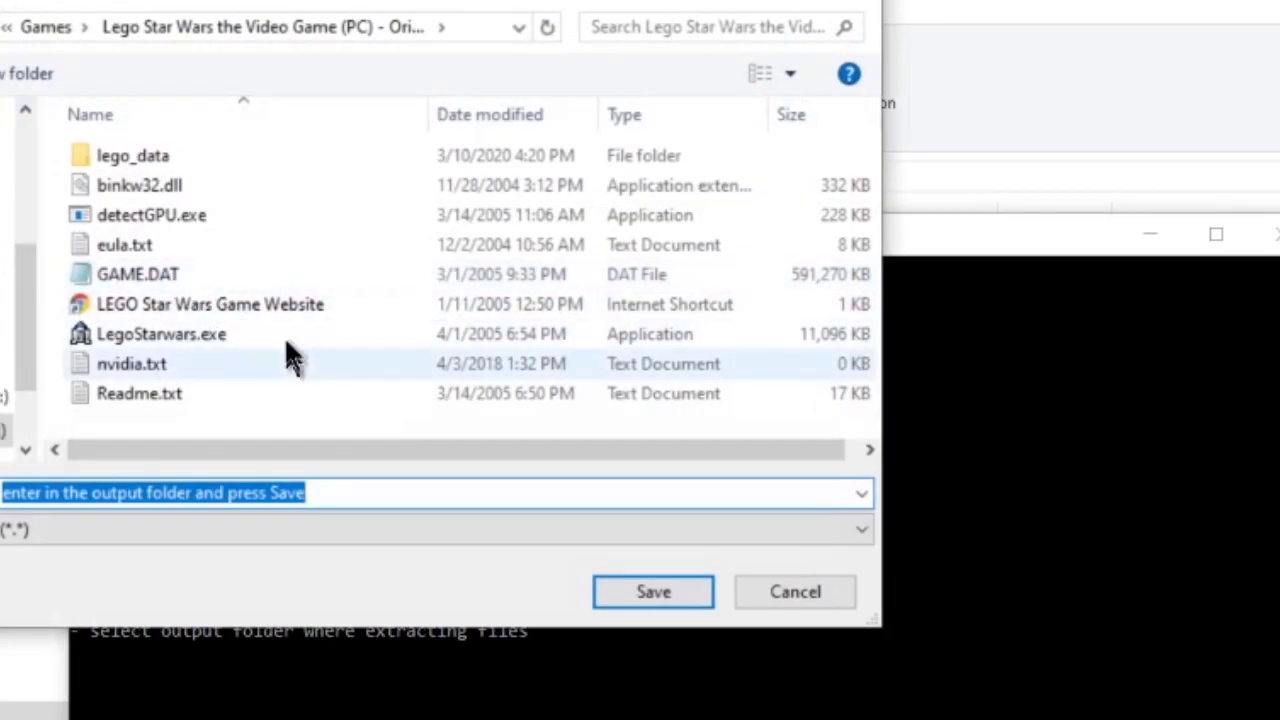
pyautogui.doubleClick(184, 157)
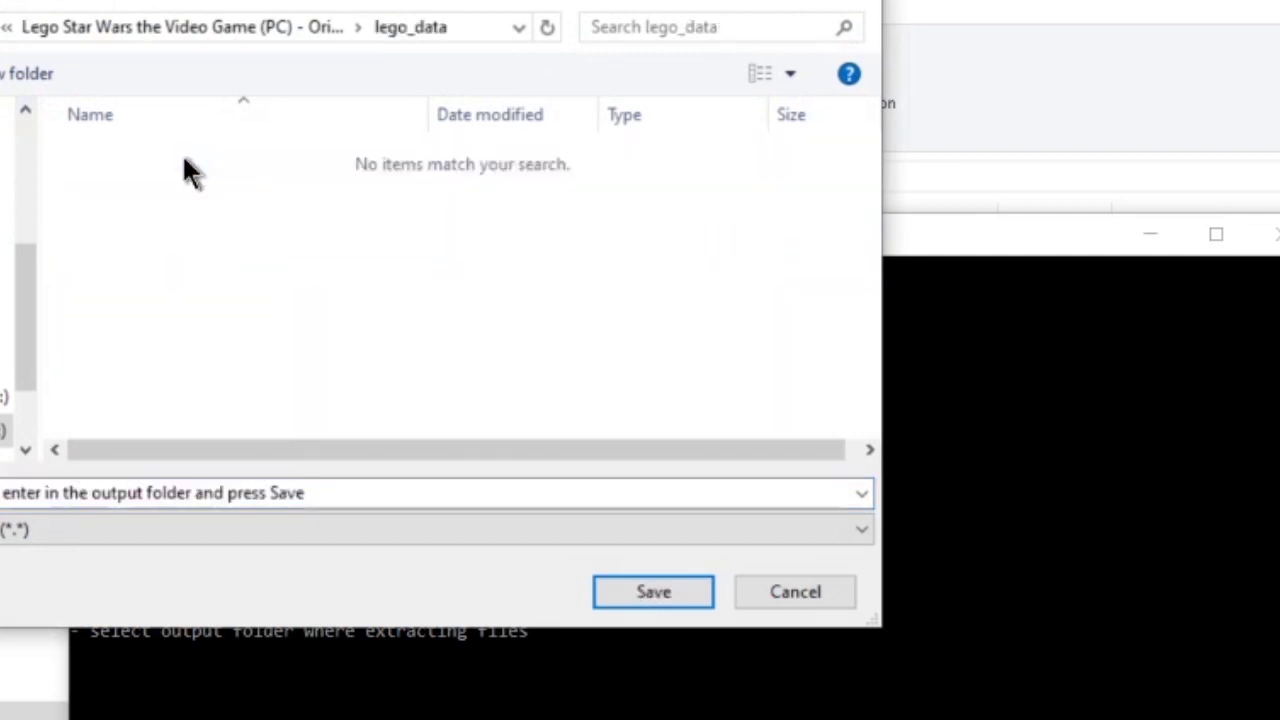
pyautogui.click(653, 592)
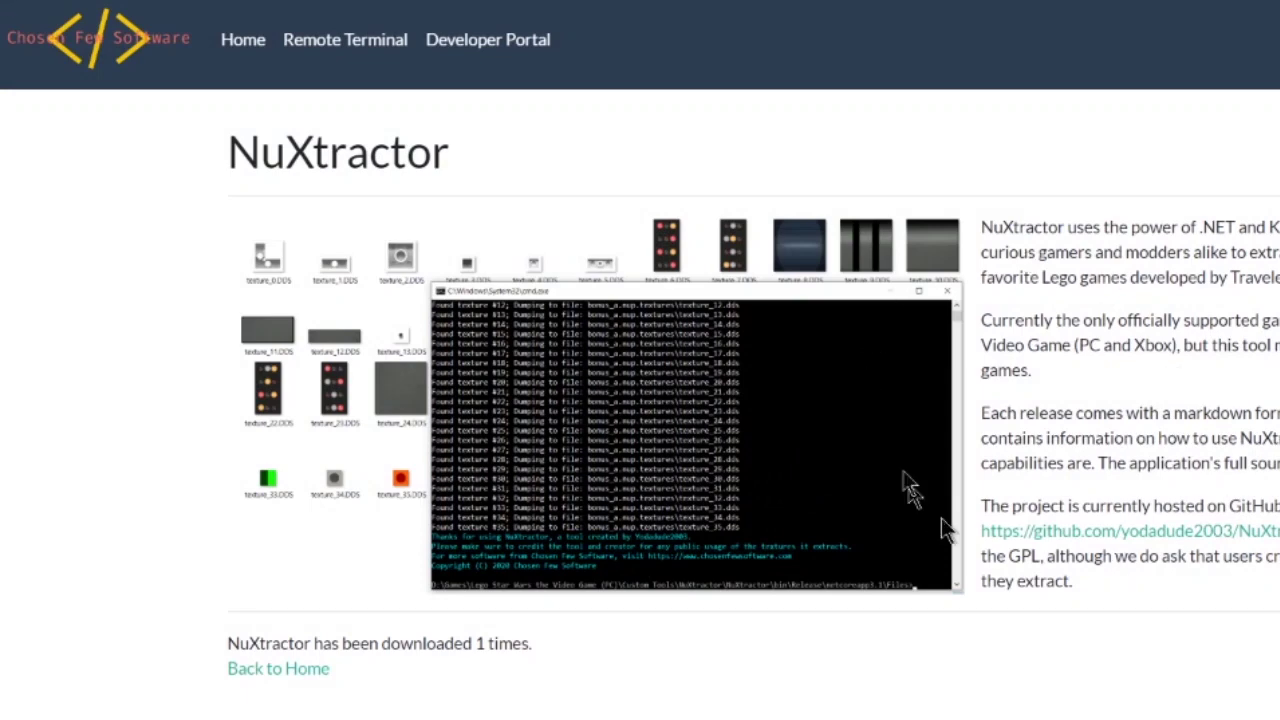
# - Download NuXtractor from the Chosen Few Software site, completing the human verification
pyautogui.scroll(-2, 1166, 385)
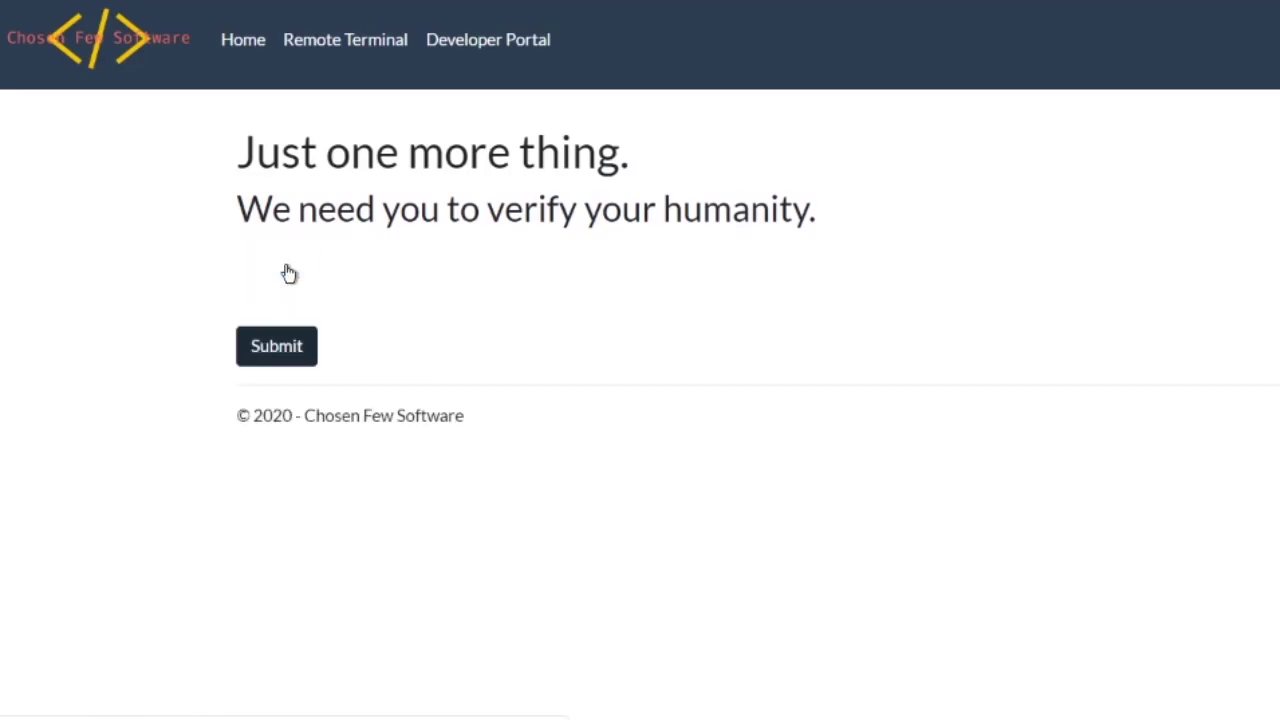
pyautogui.click(266, 280)
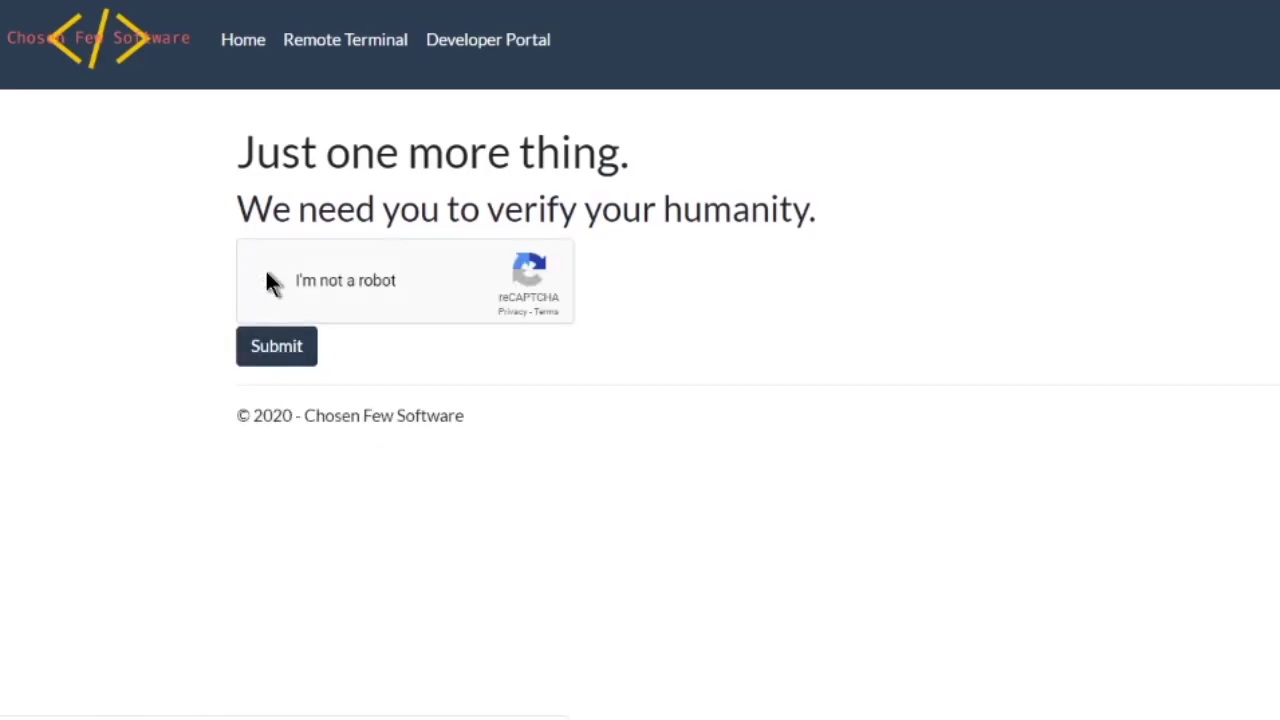
pyautogui.click(276, 347)
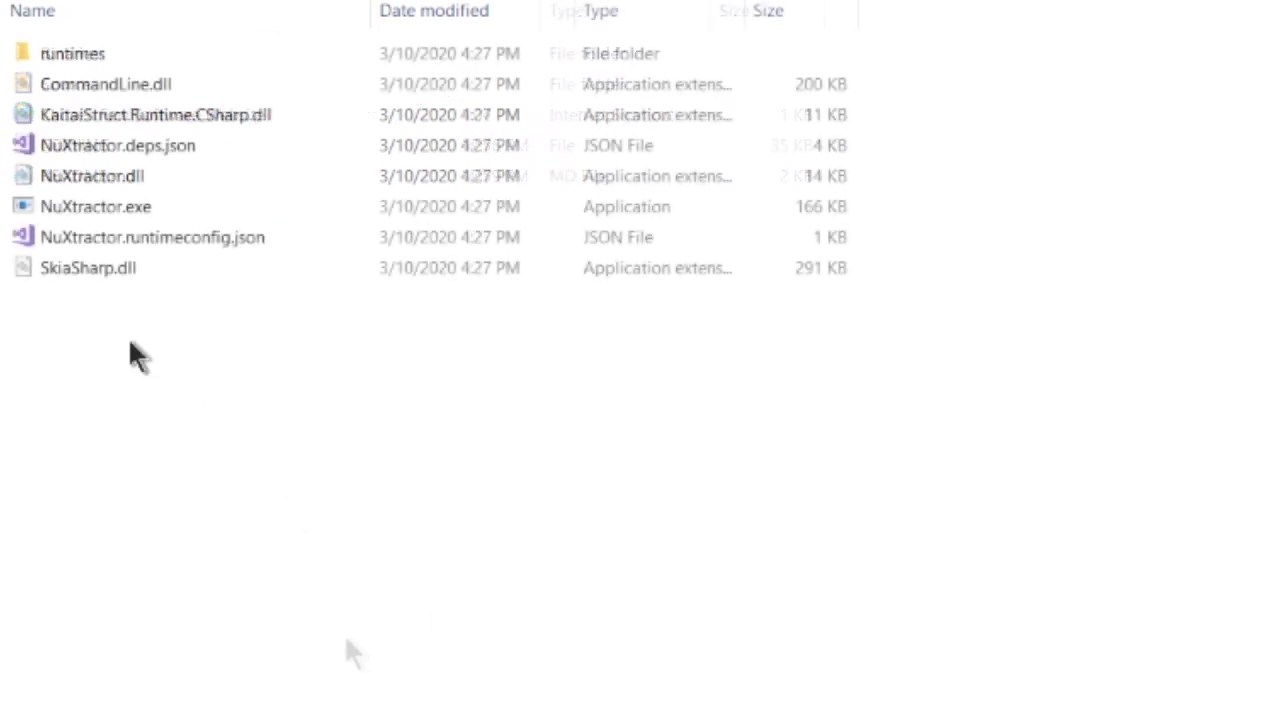
# - Paste map_e.nup into the NuXtractor Binaries folder
pyautogui.rightClick(128, 337)
pyautogui.click(213, 542)
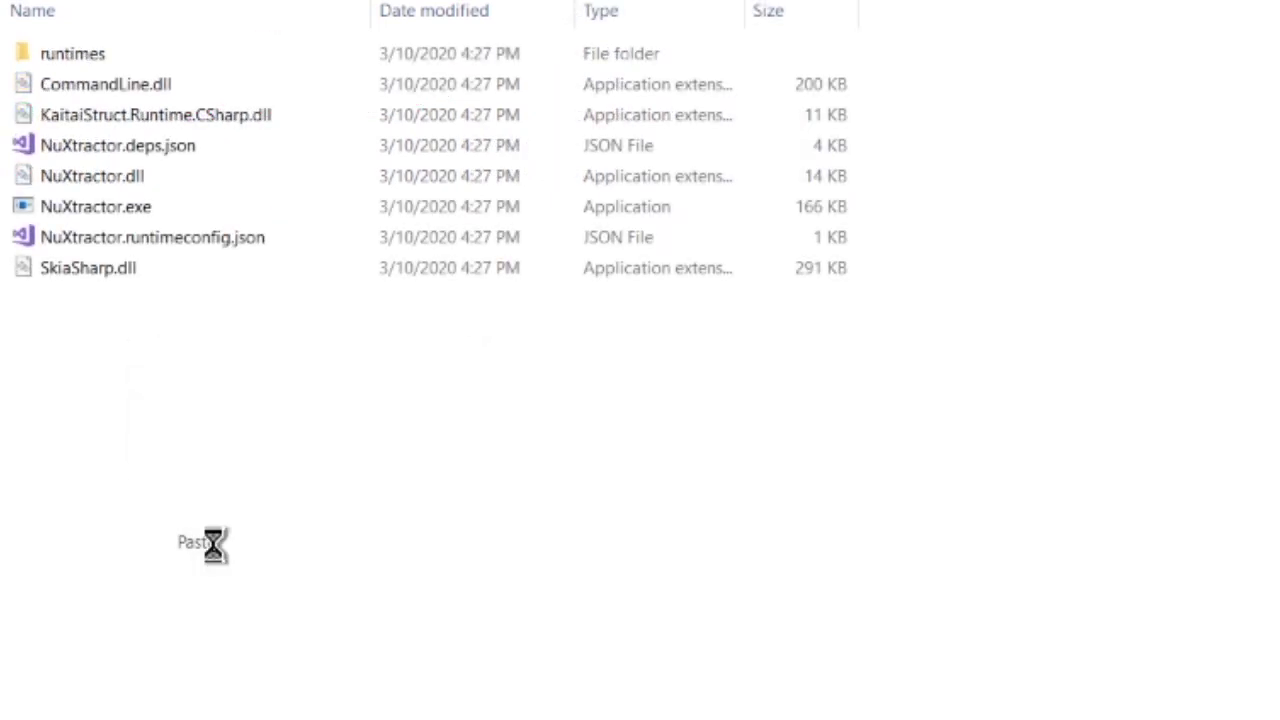
pyautogui.click(328, 658)
# - Open Windows PowerShell in the Binaries folder and start cmd inside it
pyautogui.click(37, 28)
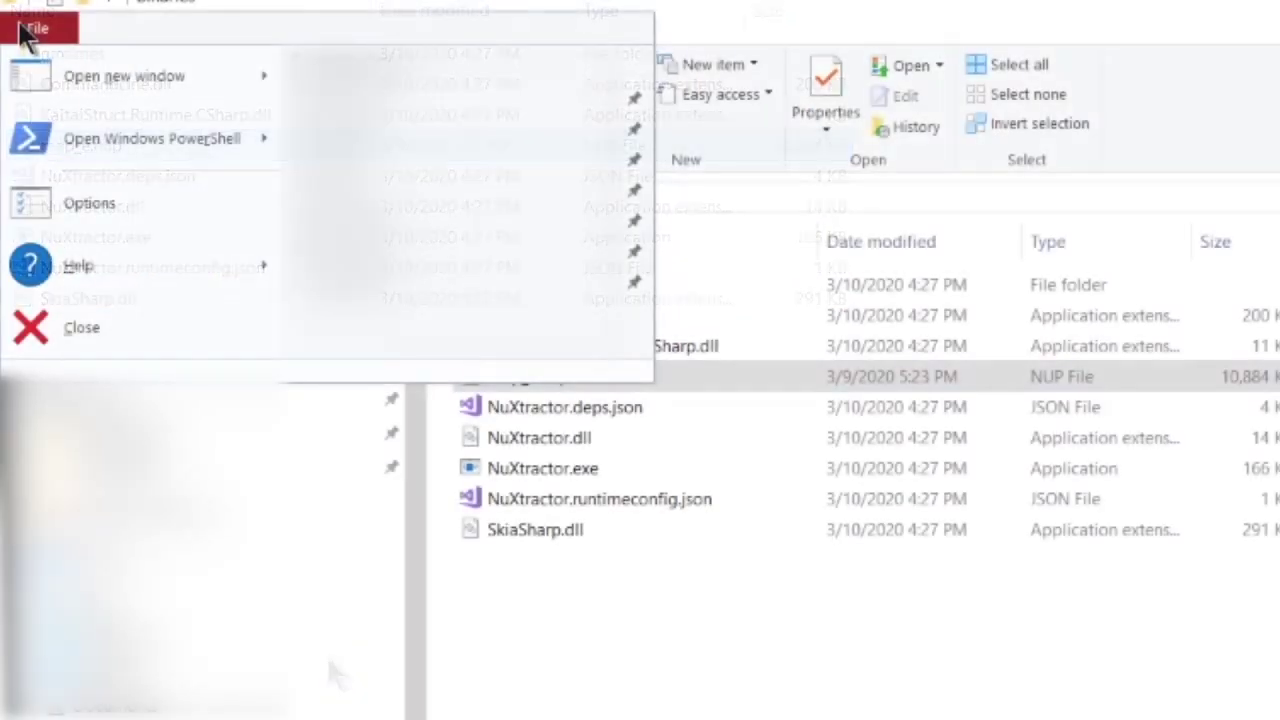
pyautogui.click(120, 158)
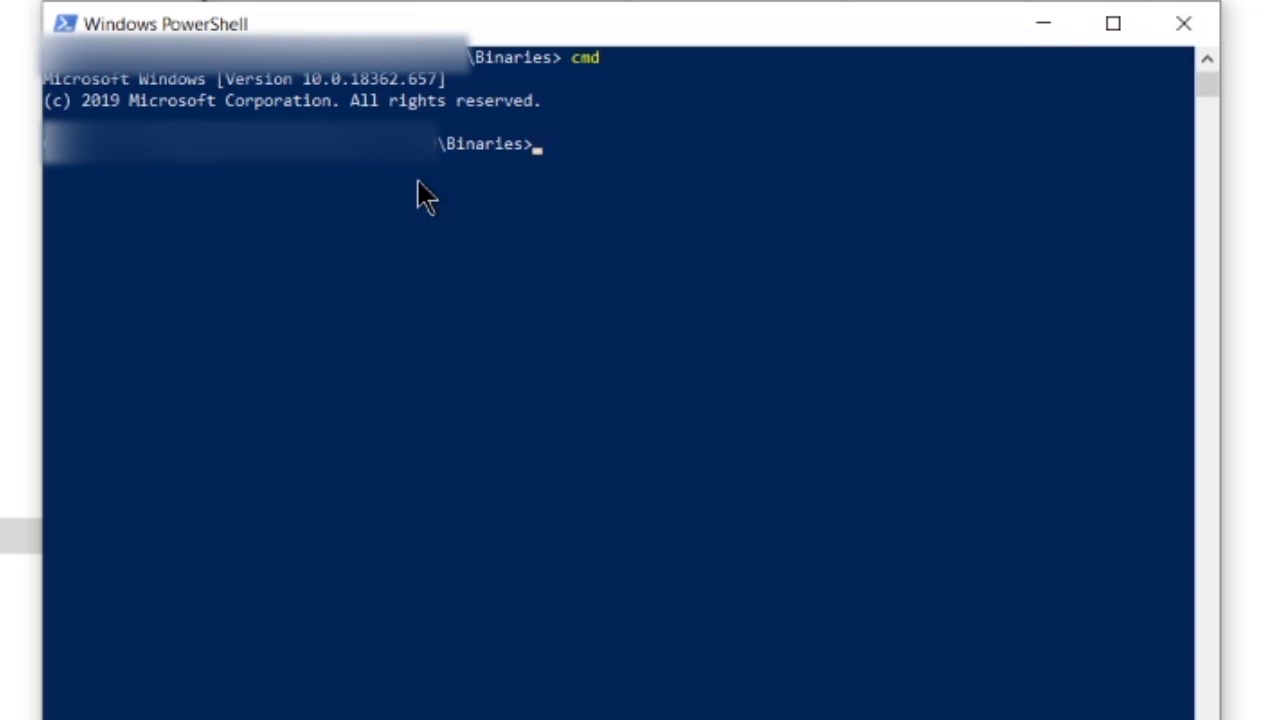
# - Run the command nuxtractor -i map_e.nup -m DDS to extract the textures
pyautogui.write('nuxtractor ')
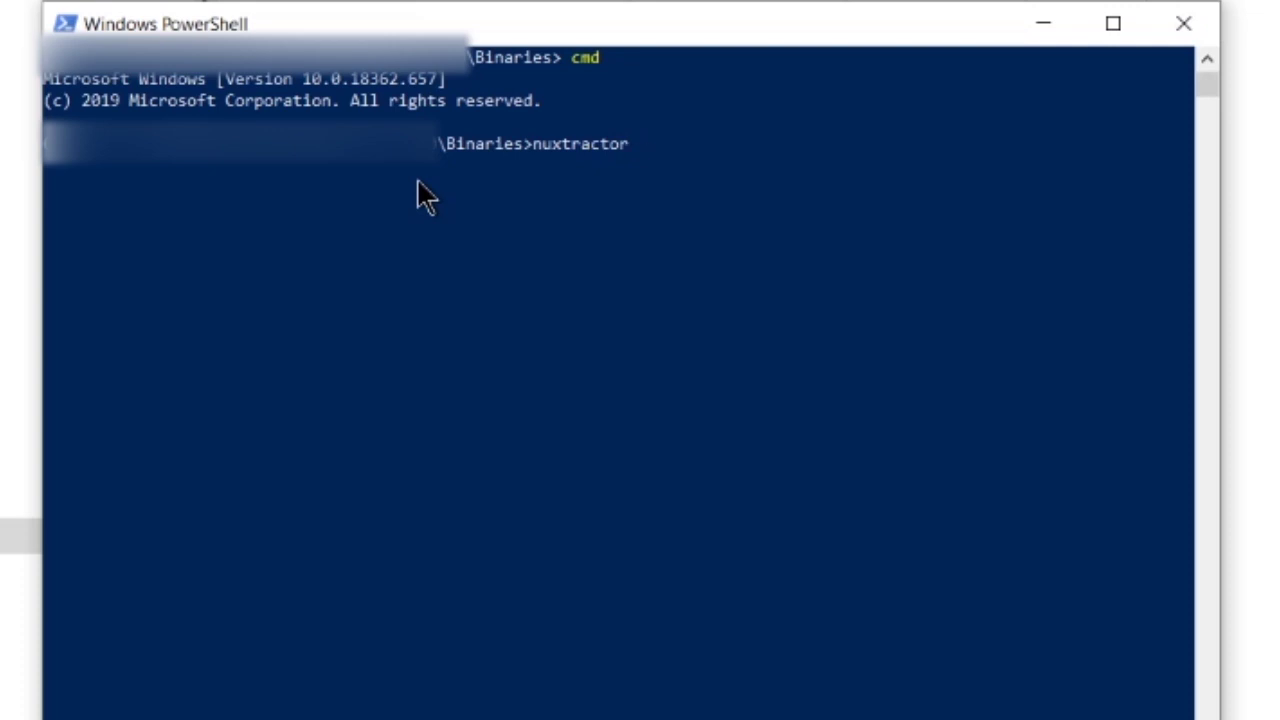
pyautogui.write('-i map_e.nup')
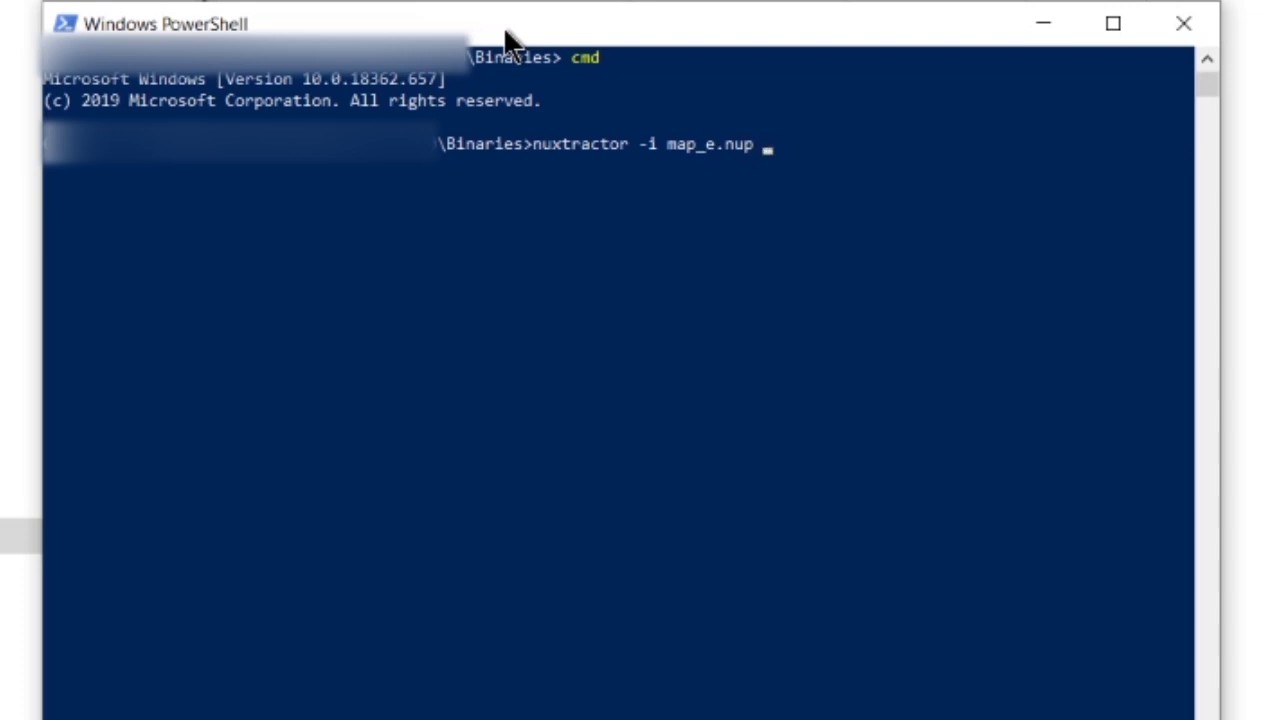
pyautogui.write('-m')
pyautogui.write('DDS')
pyautogui.press('BackSpace')
pyautogui.press('BackSpace')
pyautogui.press('BackSpace')
pyautogui.write('DXT1')
pyautogui.press('BackSpace')
pyautogui.press('BackSpace')
pyautogui.press('BackSpace')
pyautogui.write('SS')
pyautogui.press('BackSpace')
pyautogui.press('BackSpace')
pyautogui.write('DS')
pyautogui.press('Return')
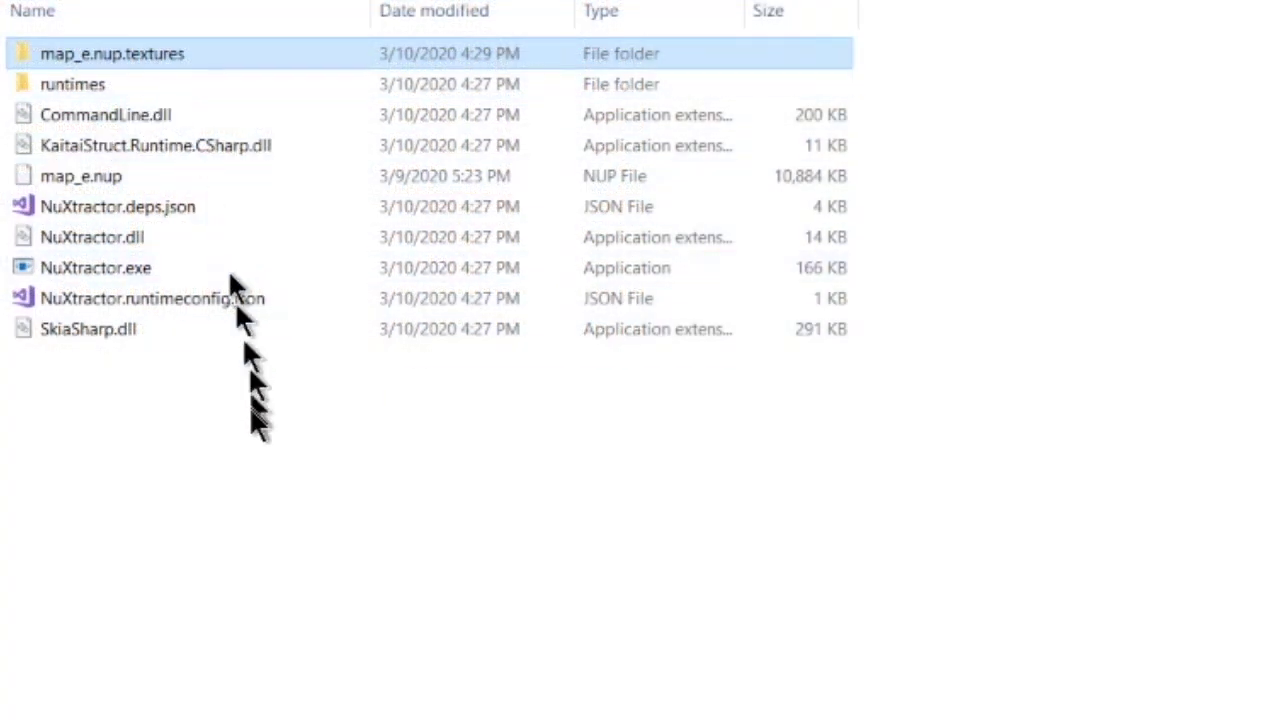
# - Open the map_e.nup.textures folder and inspect the extracted DDS textures
pyautogui.doubleClick(162, 50)
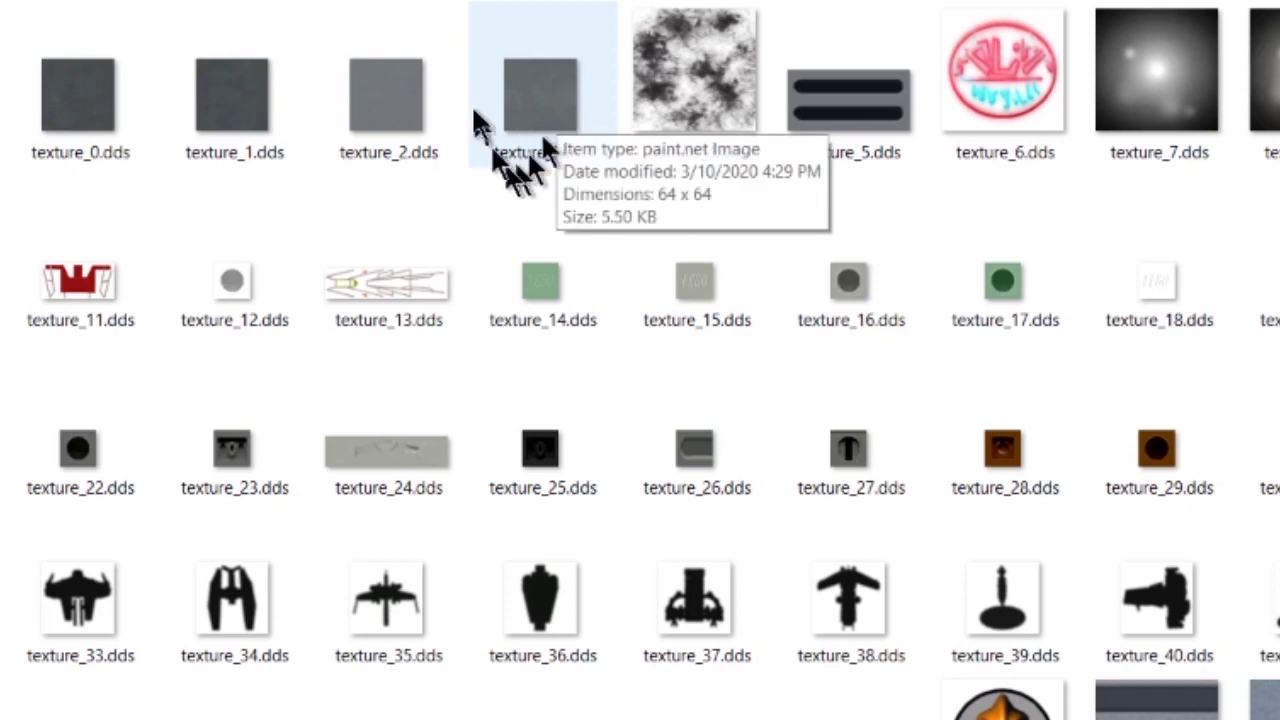
pyautogui.moveTo(660, 138)
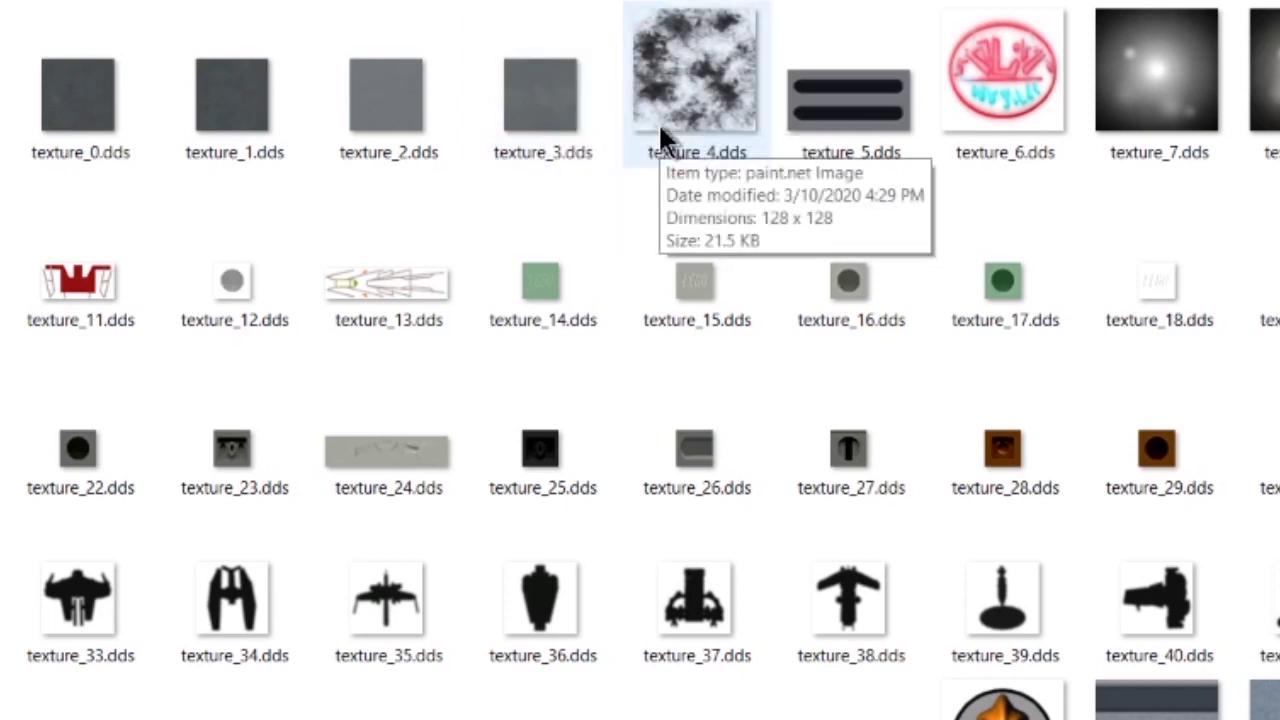